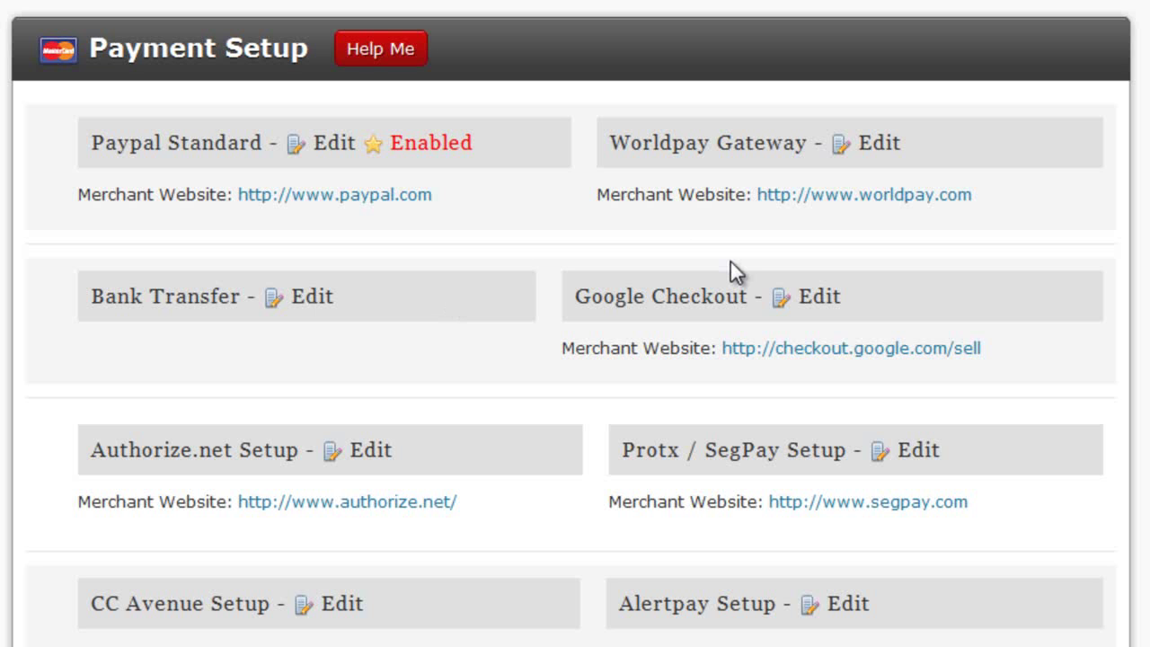
# Expand the enabled Paypal Standard gateway's settings on the Payment Setup page
pyautogui.click(334, 148)
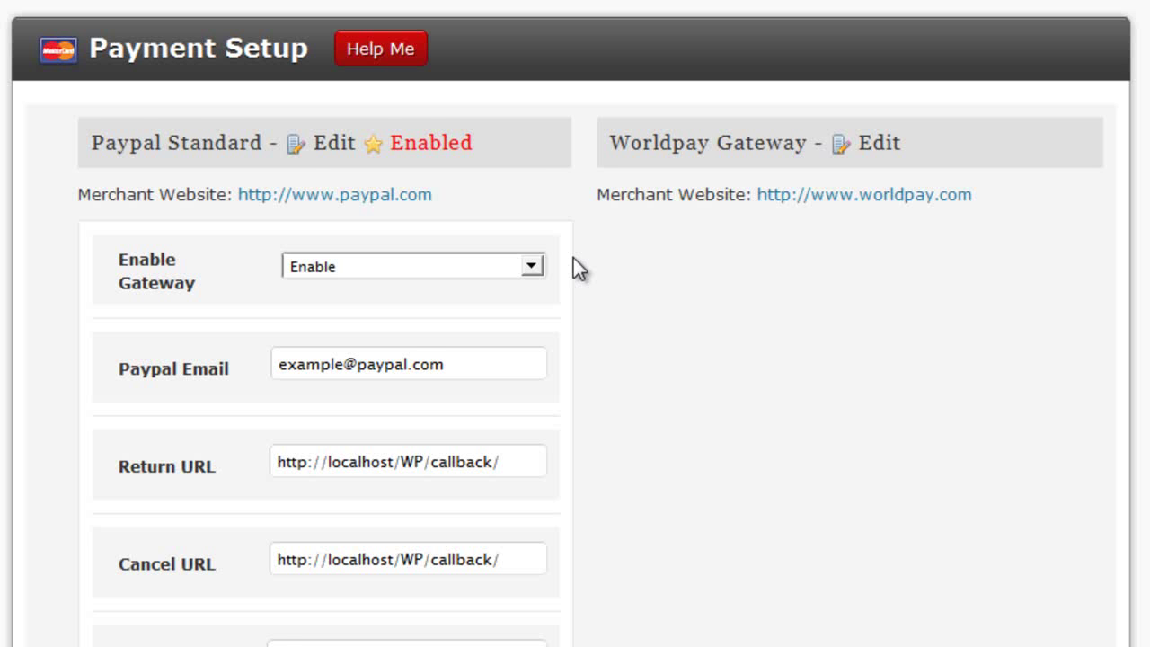
pyautogui.scroll(-3, 575, 269)
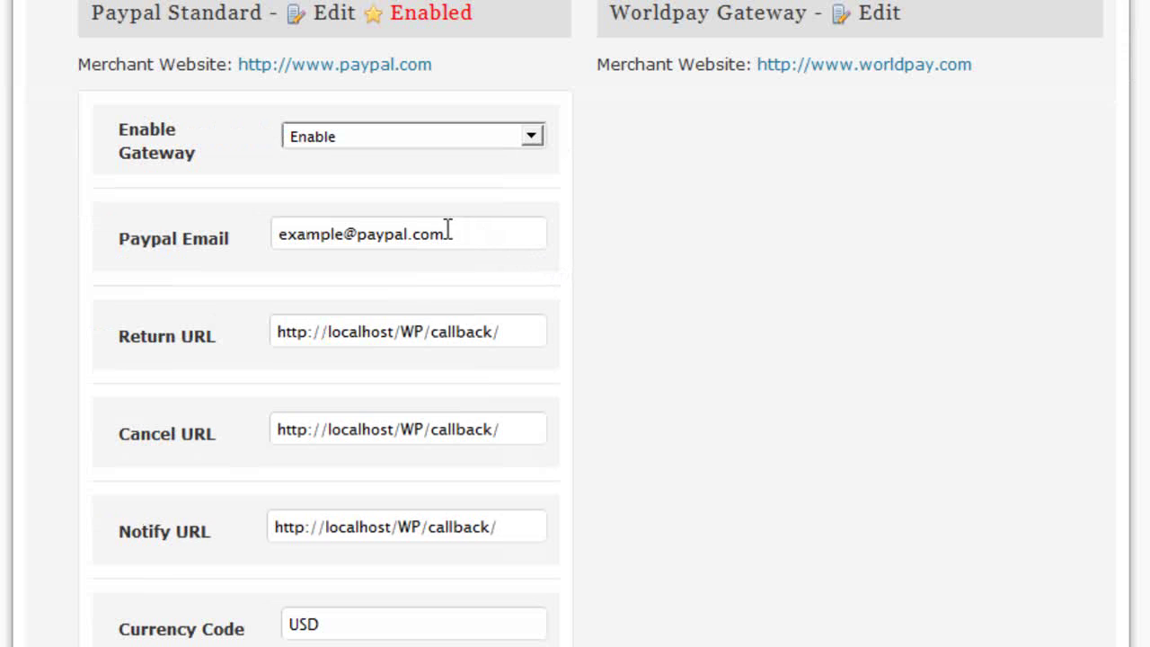
pyautogui.click(278, 239)
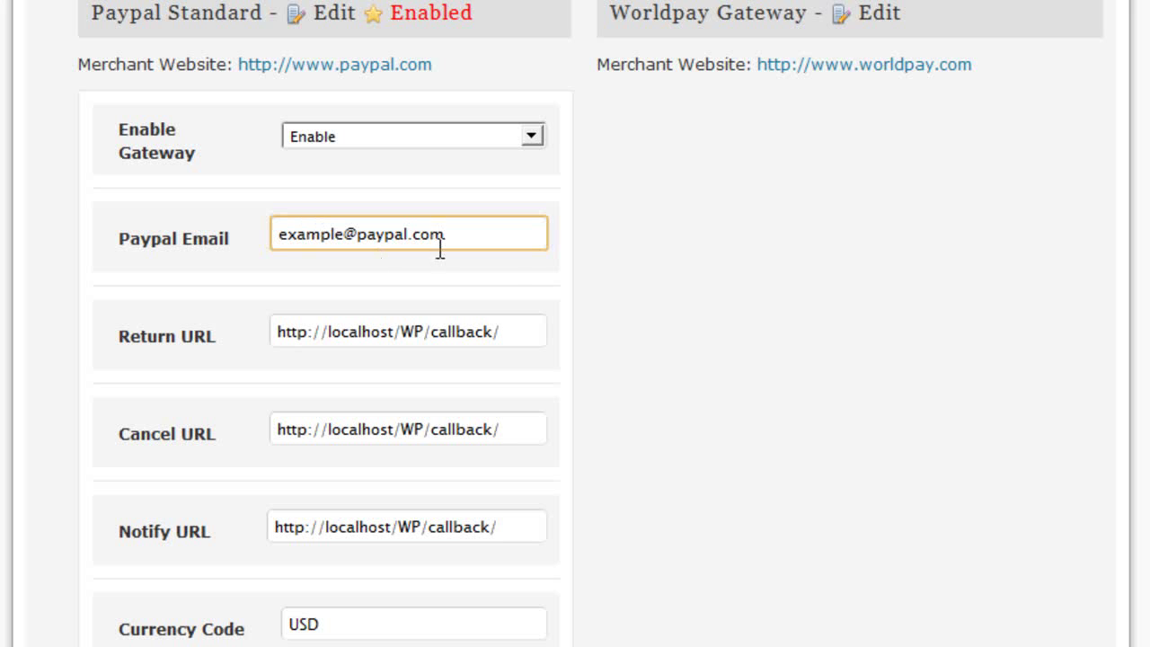
pyautogui.click(571, 281)
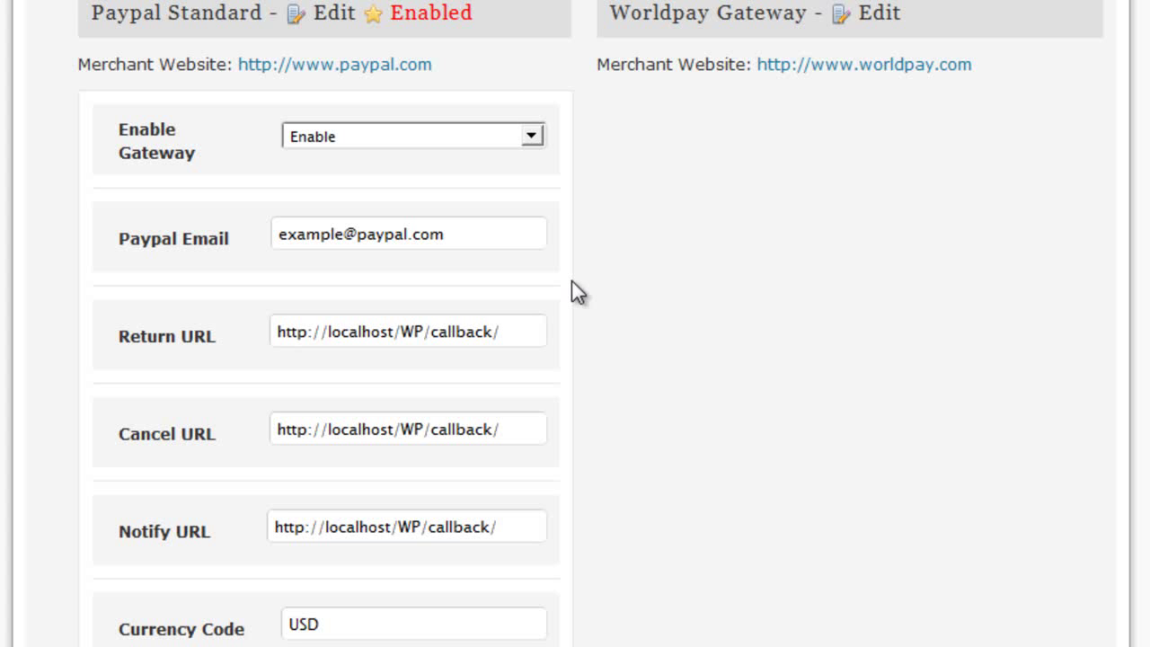
pyautogui.click(319, 14)
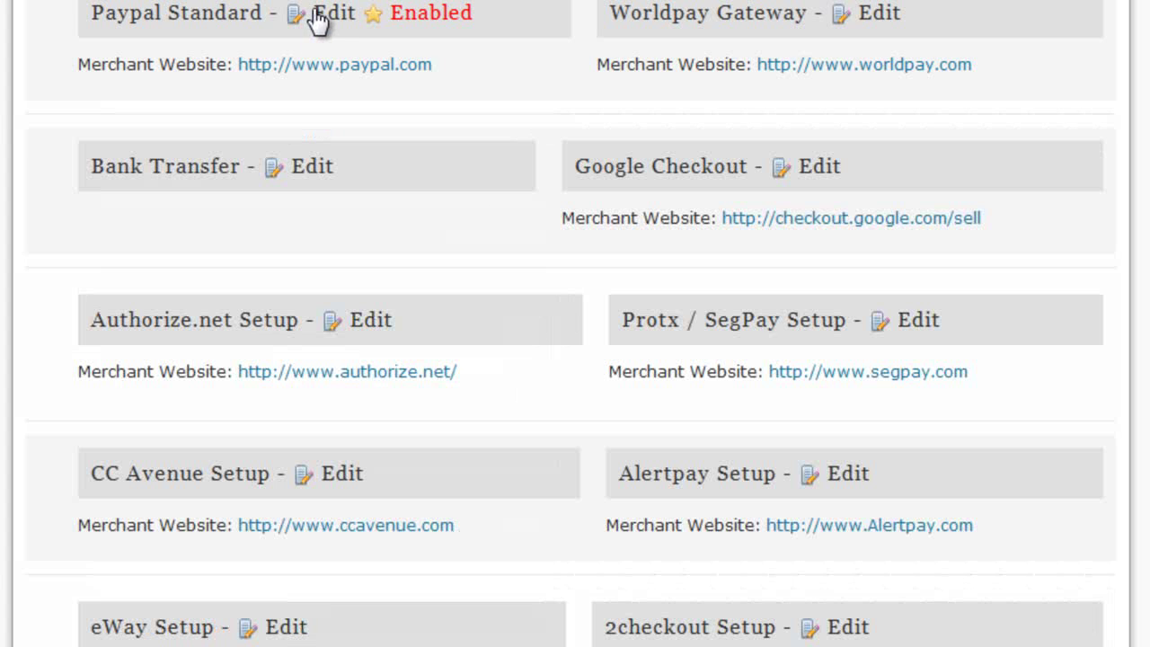
pyautogui.click(867, 15)
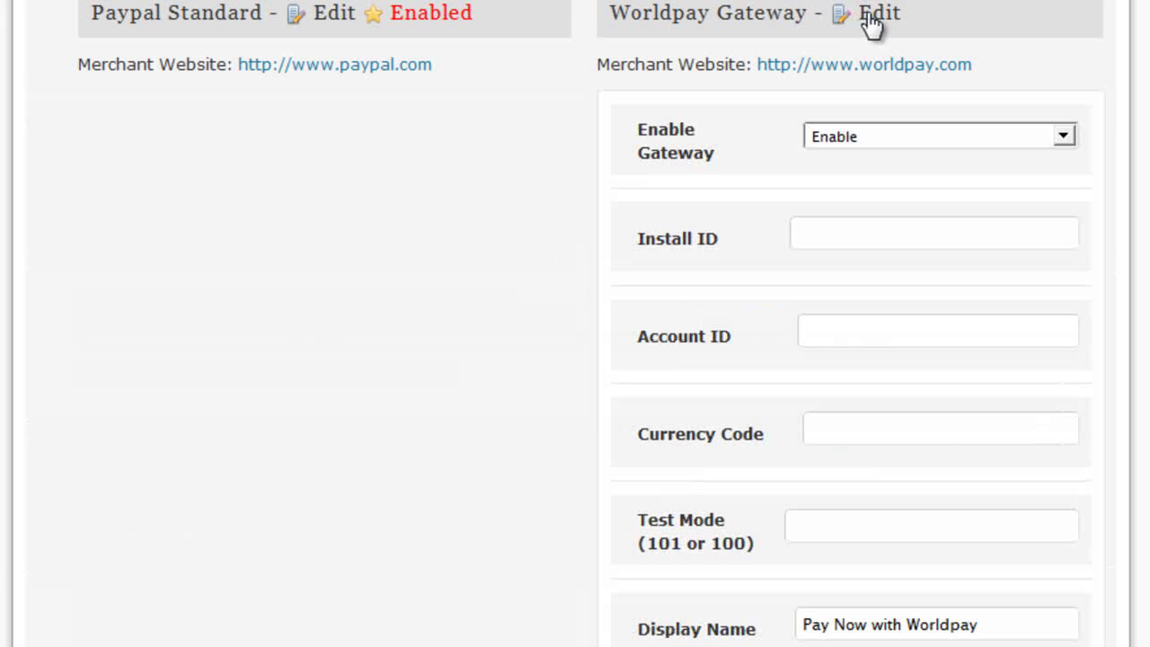
pyautogui.click(869, 17)
pyautogui.click(346, 14)
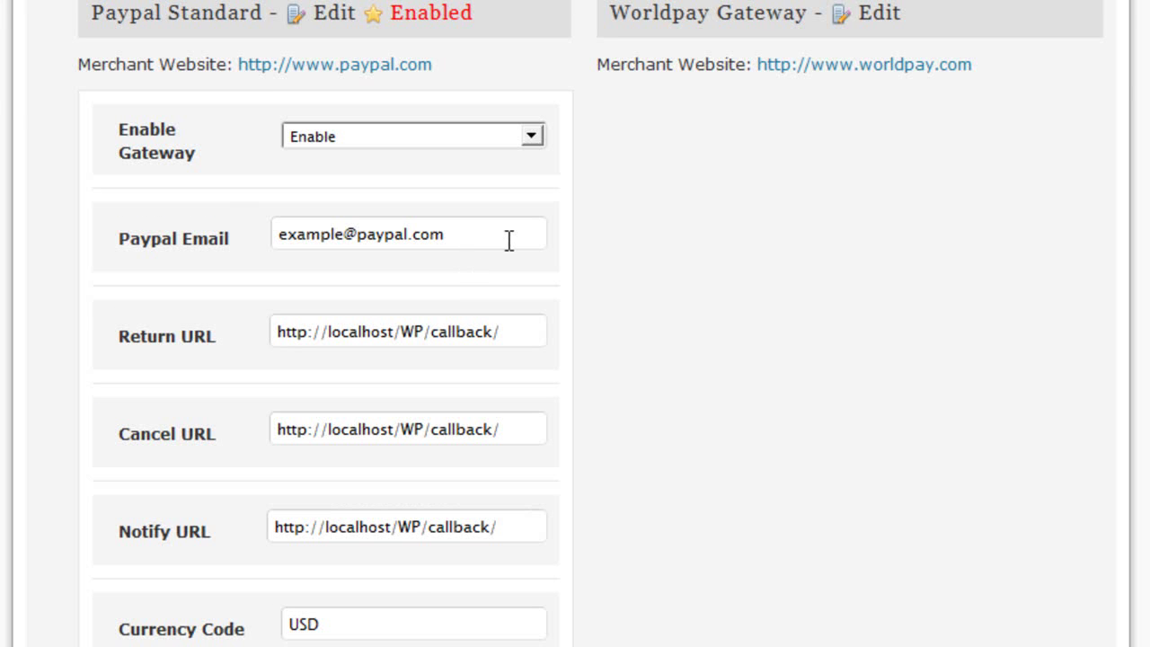
pyautogui.scroll(3, 510, 252)
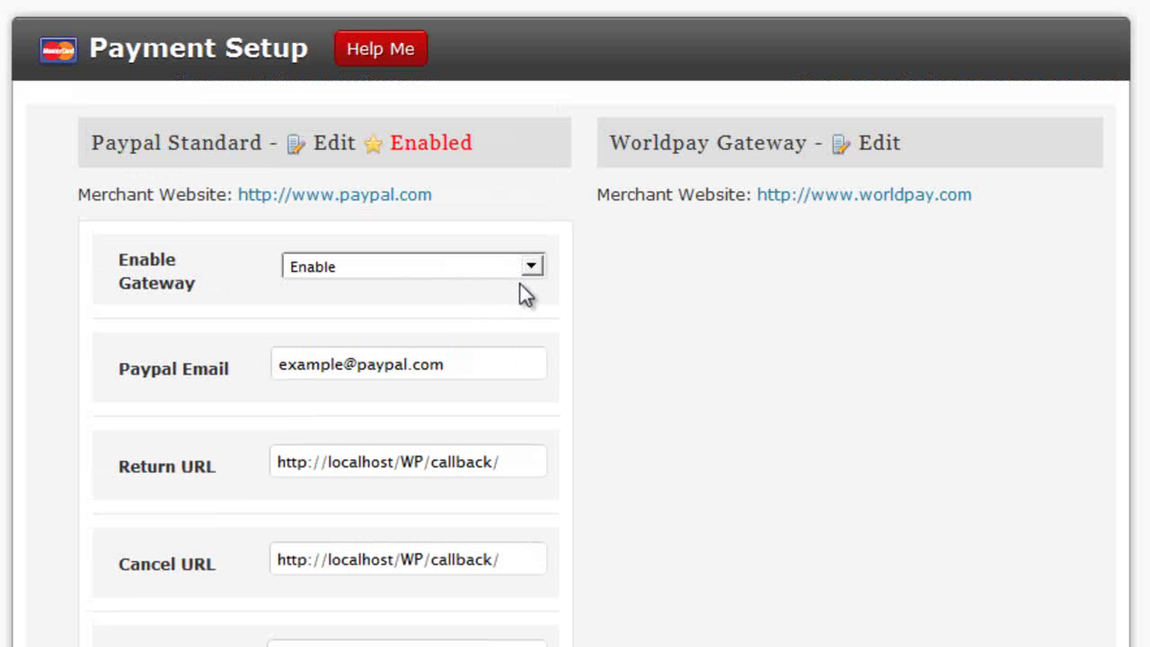
pyautogui.scroll(-3, 519, 282)
pyautogui.click(392, 138)
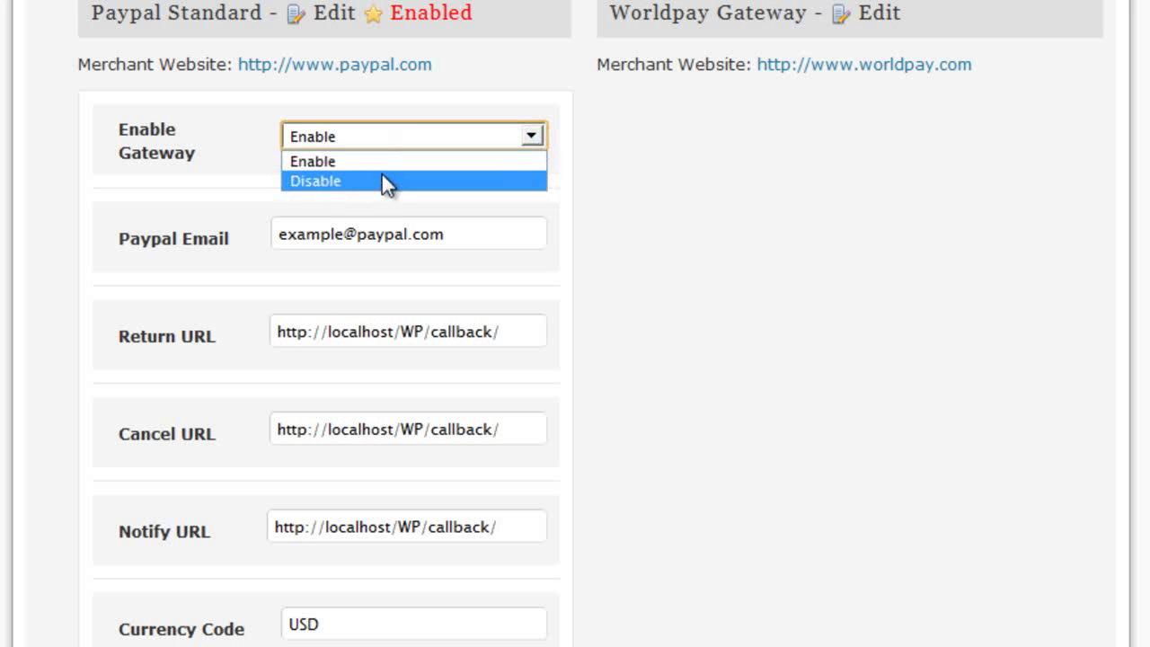
pyautogui.click(377, 165)
pyautogui.click(568, 212)
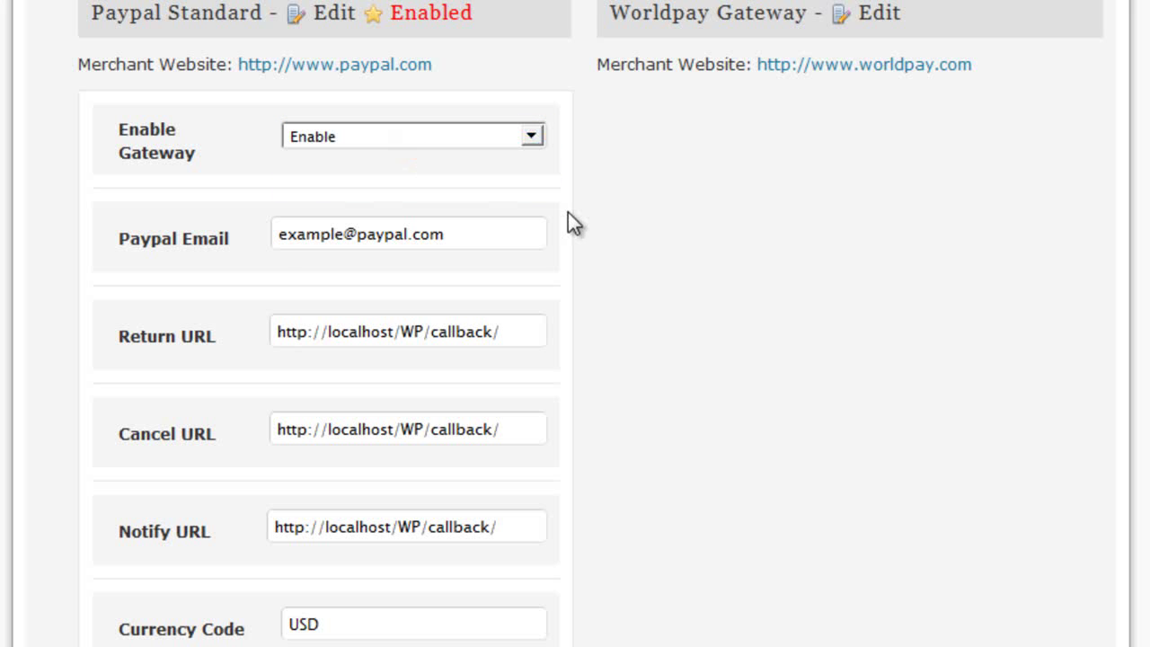
pyautogui.click(367, 232)
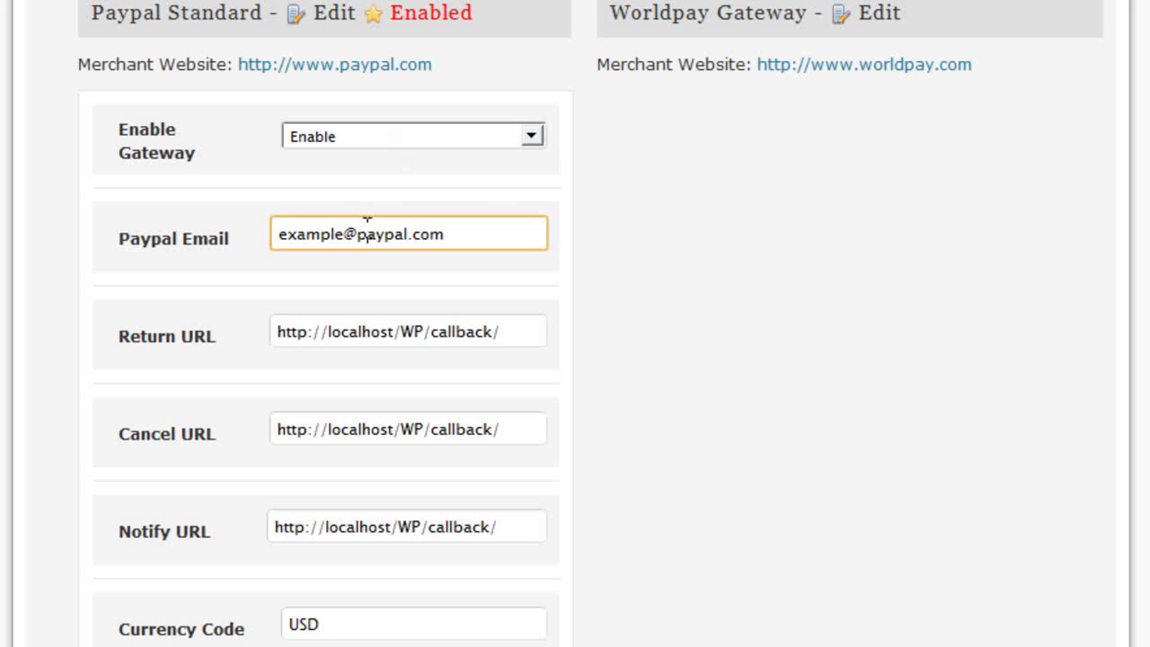
pyautogui.click(562, 230)
pyautogui.scroll(-3, 562, 231)
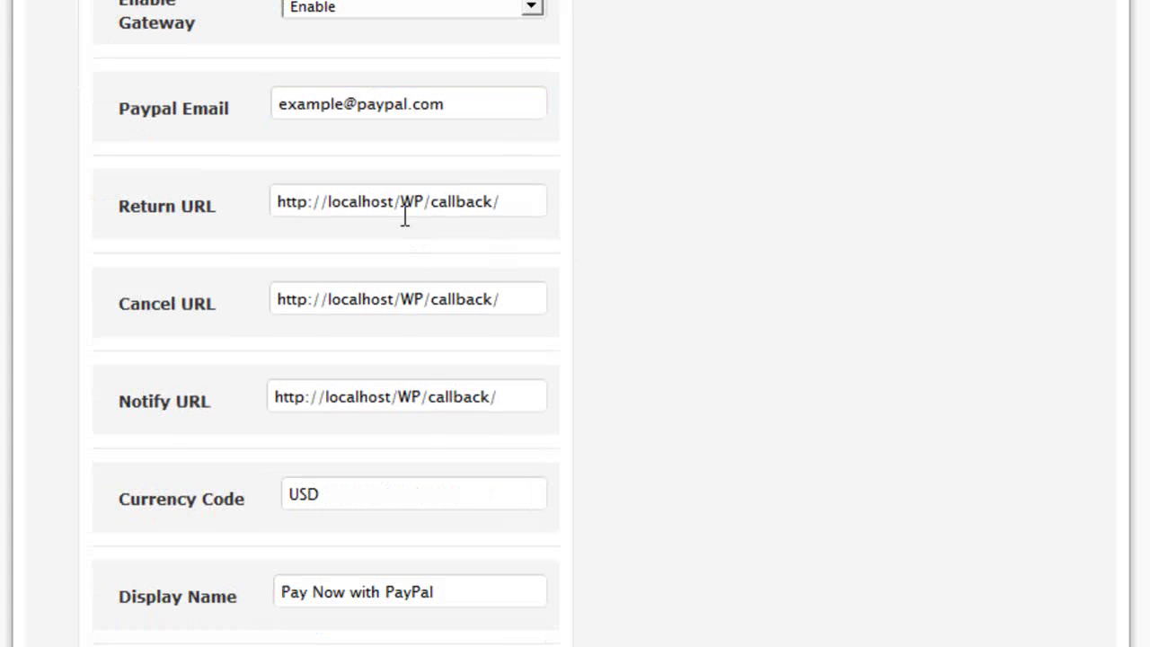
pyautogui.click(404, 212)
pyautogui.click(415, 296)
pyautogui.click(438, 395)
pyautogui.click(608, 349)
pyautogui.click(486, 201)
pyautogui.click(469, 300)
pyautogui.click(486, 393)
pyautogui.click(473, 310)
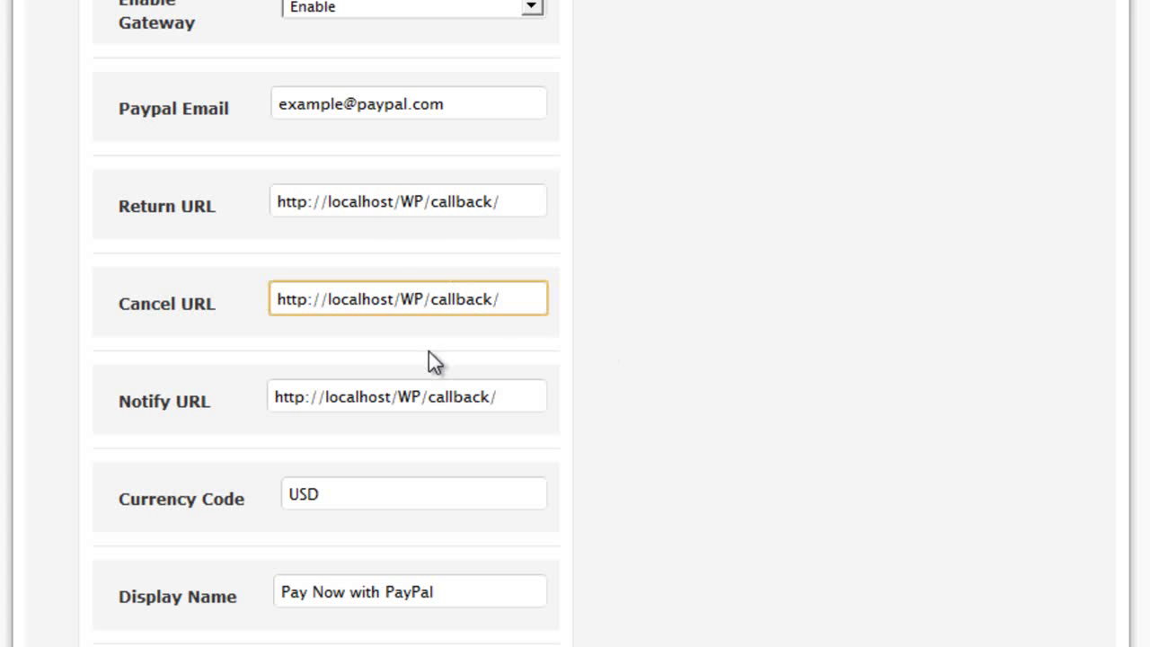
pyautogui.click(602, 242)
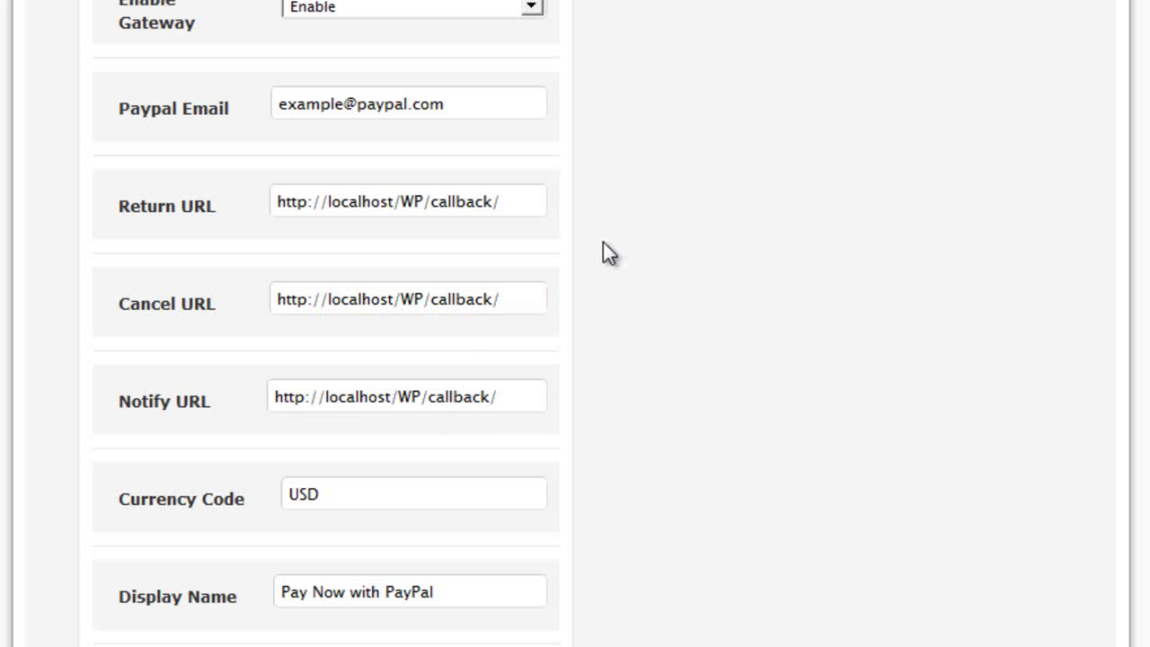
pyautogui.click(283, 305)
pyautogui.click(386, 388)
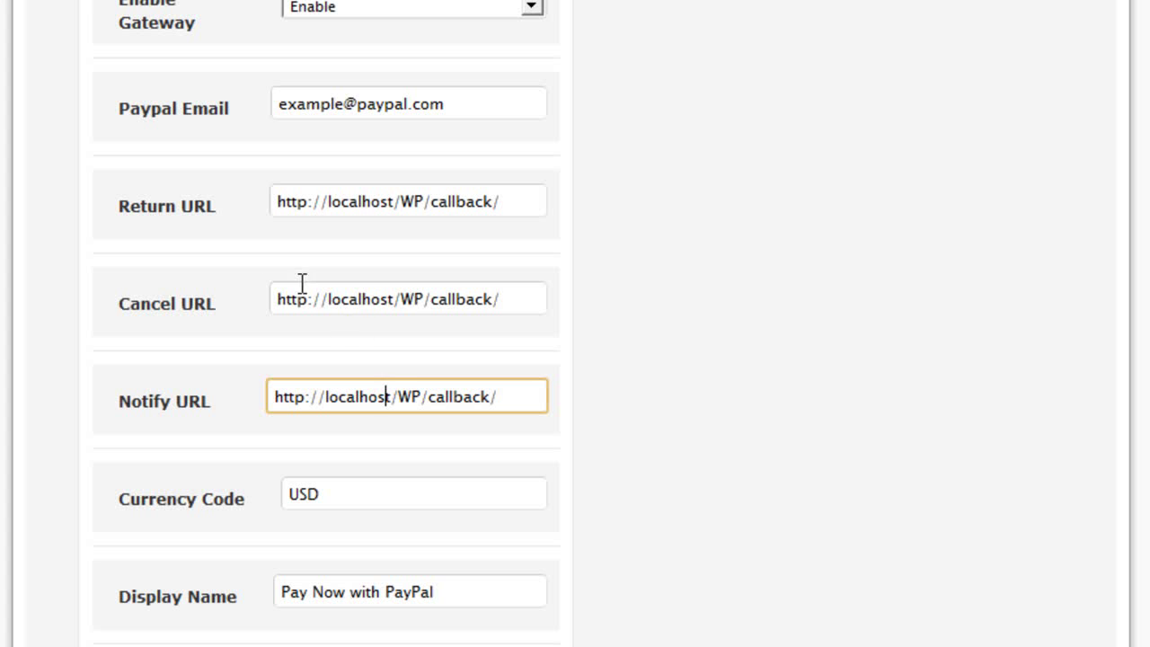
pyautogui.scroll(-3, 242, 283)
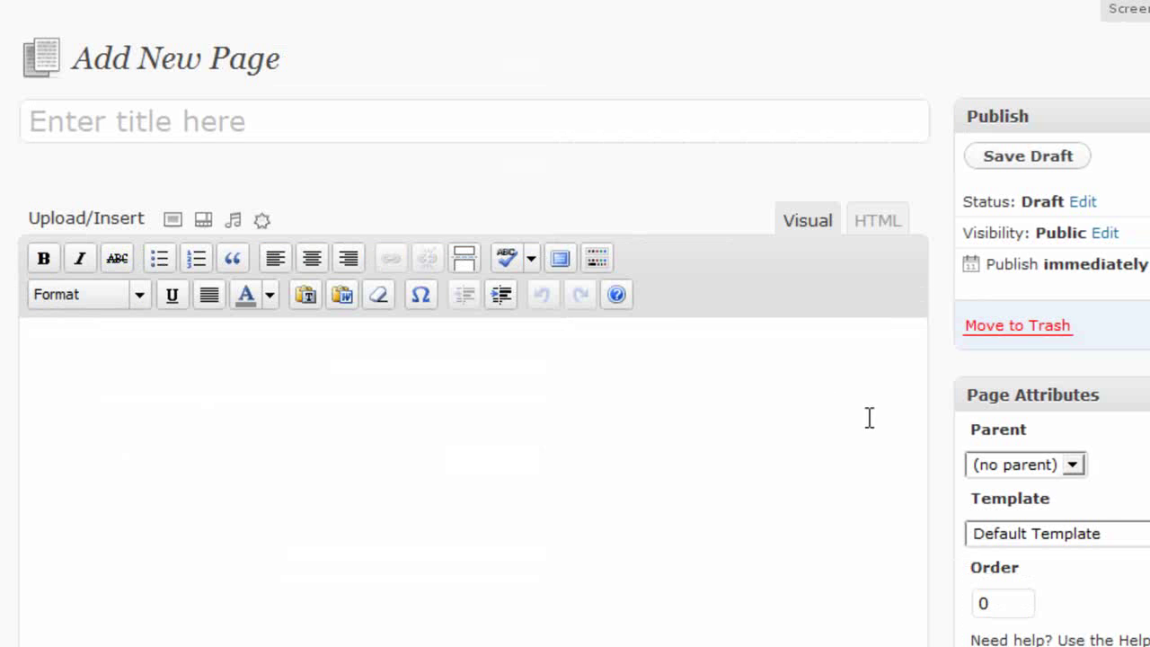
# Title the page 'callback', assign it the Callback Template, and select its permalink URL
pyautogui.write('callback')
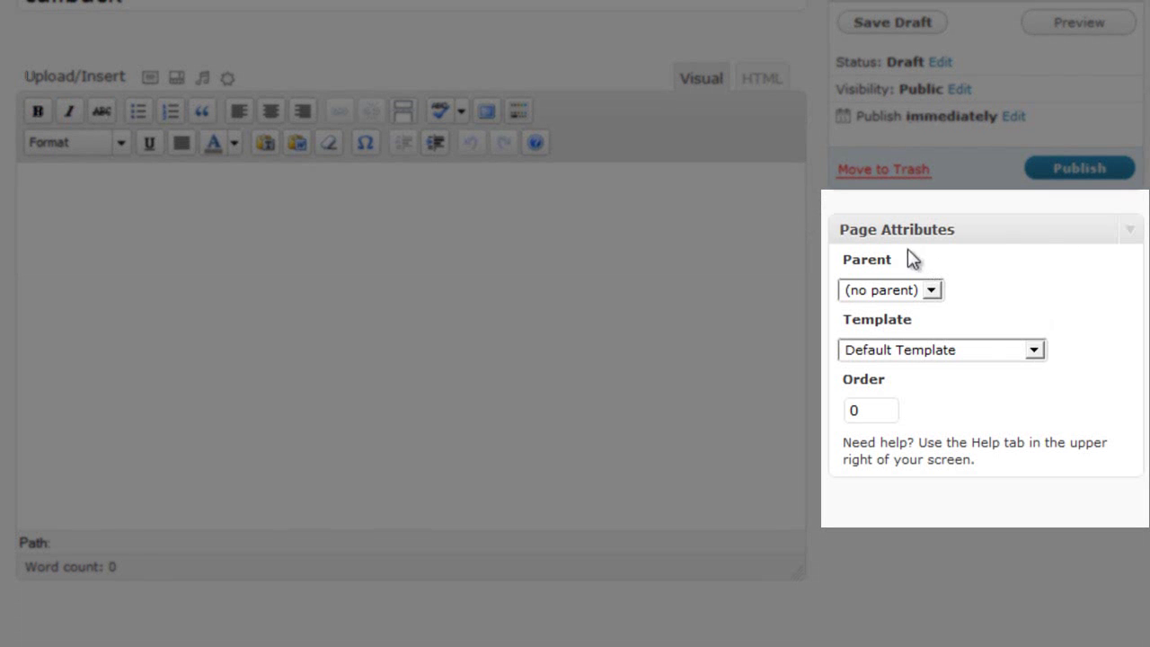
pyautogui.scroll(-2, 934, 332)
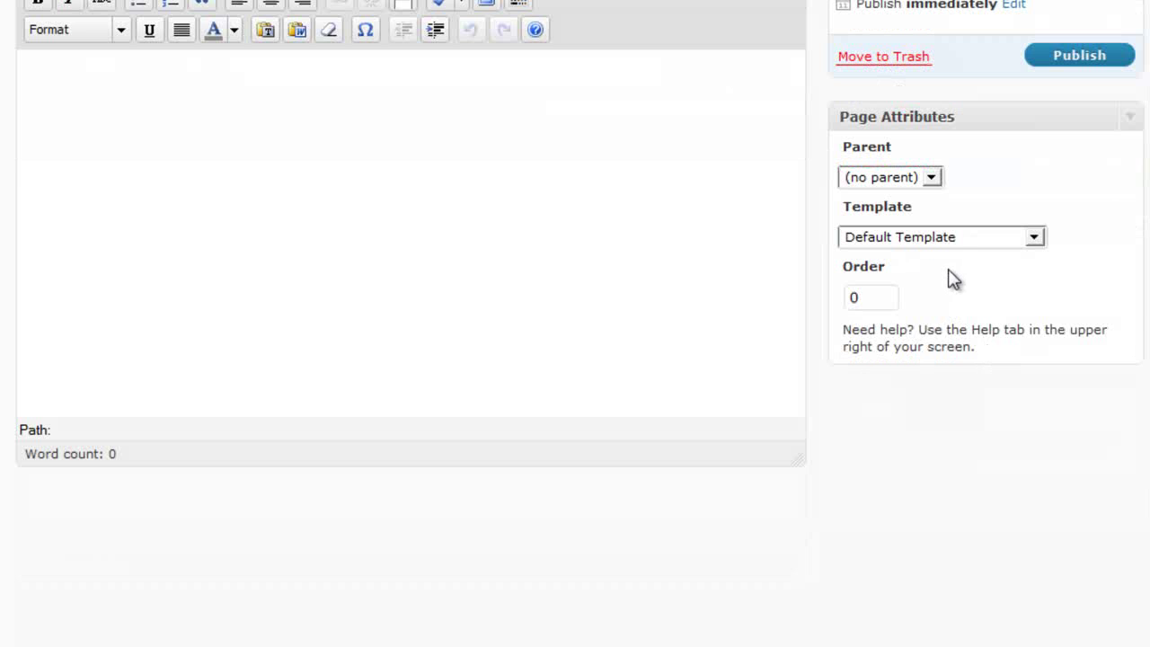
pyautogui.click(947, 238)
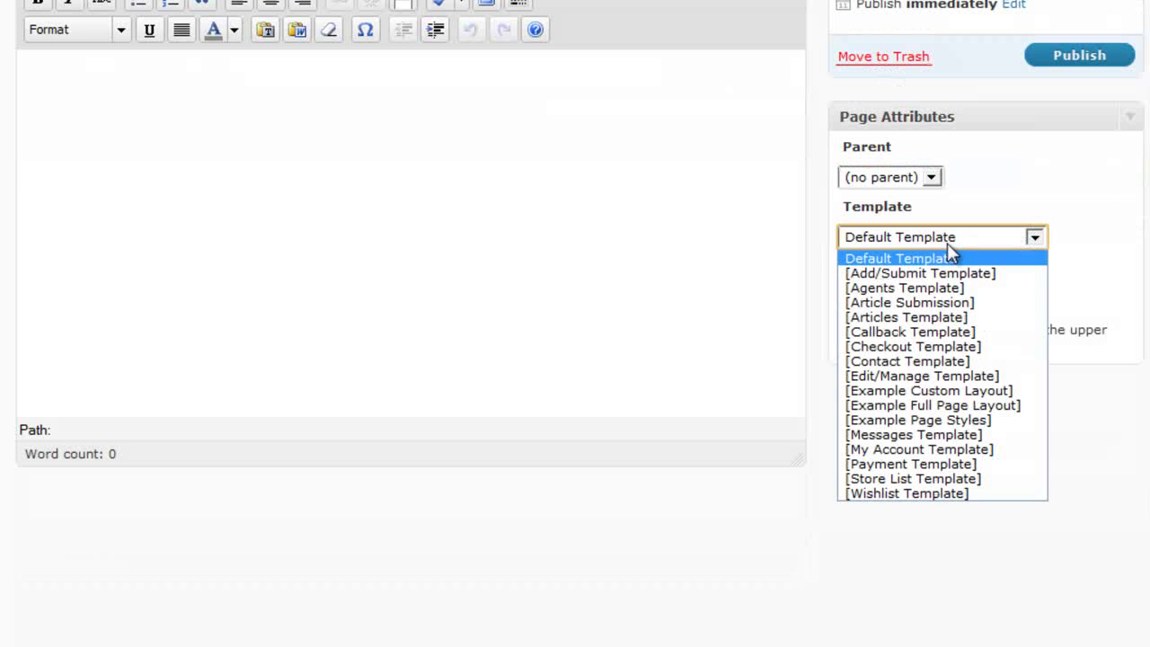
pyautogui.click(930, 335)
pyautogui.scroll(4, 988, 360)
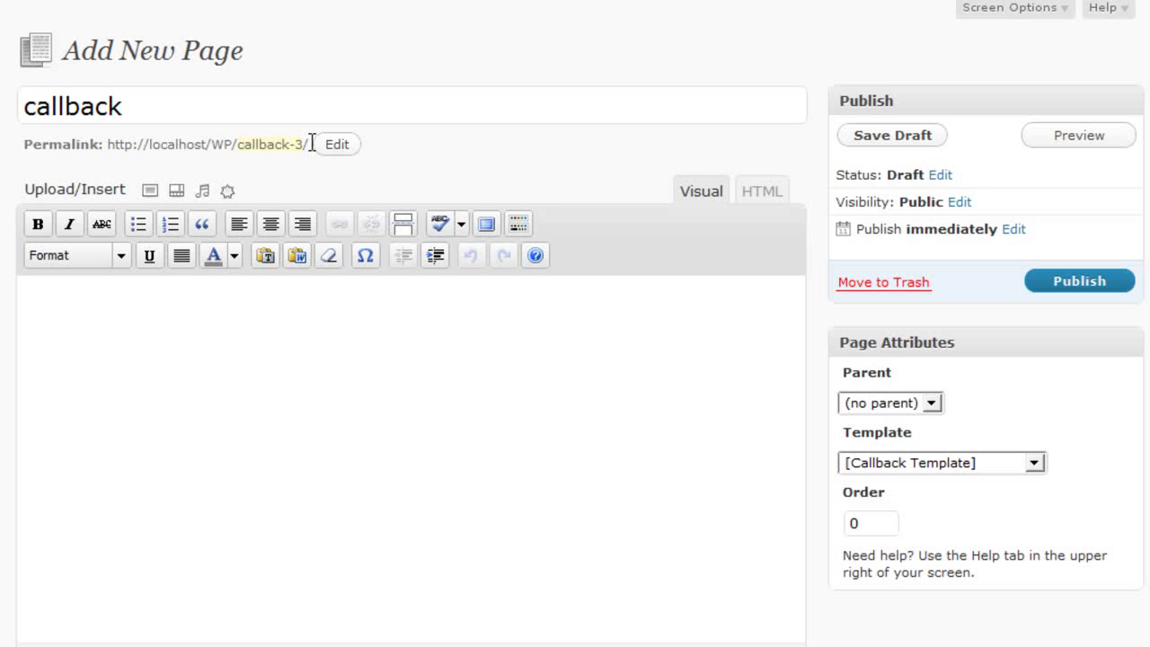
pyautogui.moveTo(311, 143); pyautogui.dragTo(107, 146)
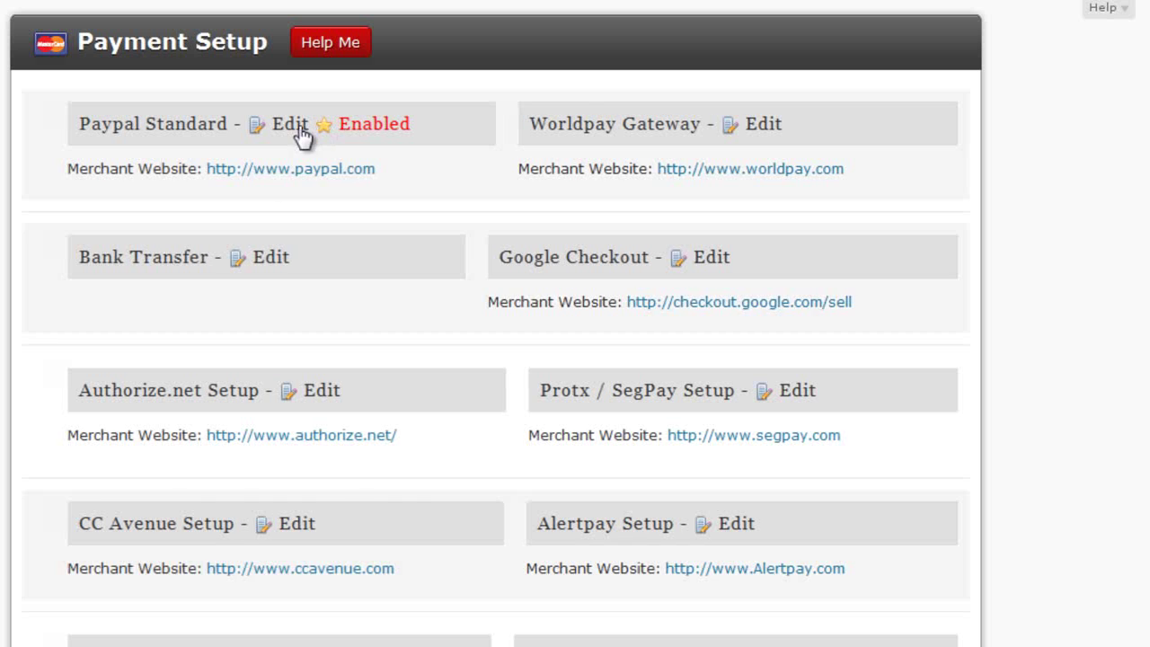
pyautogui.click(302, 139)
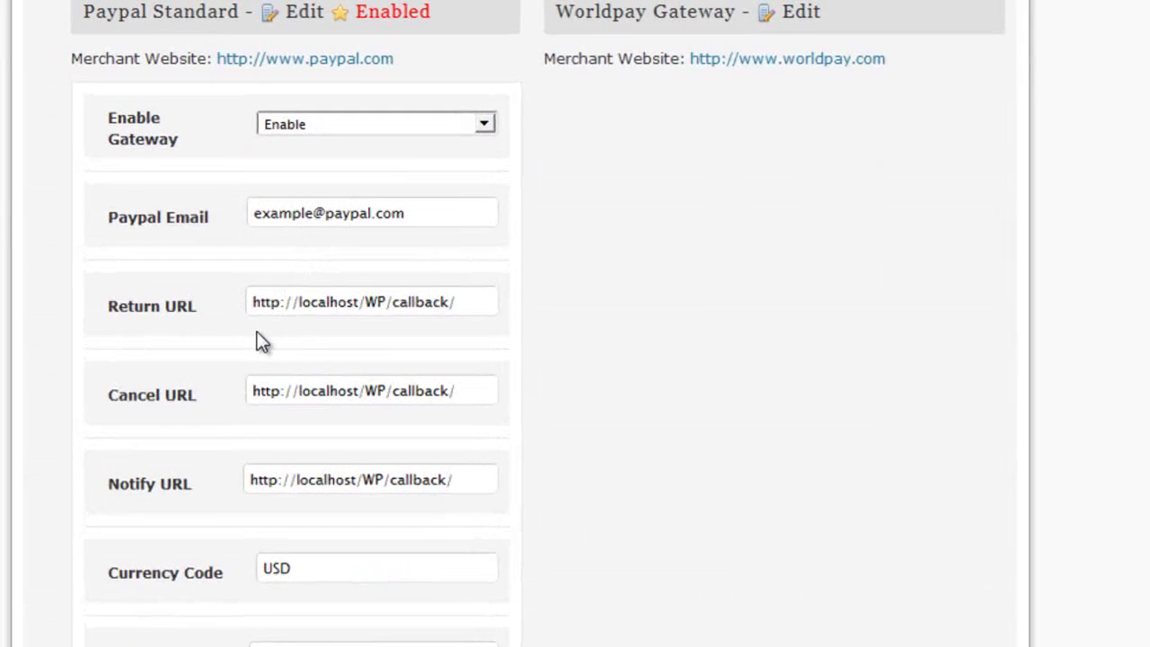
pyautogui.click(286, 298)
pyautogui.click(287, 384)
pyautogui.click(290, 389)
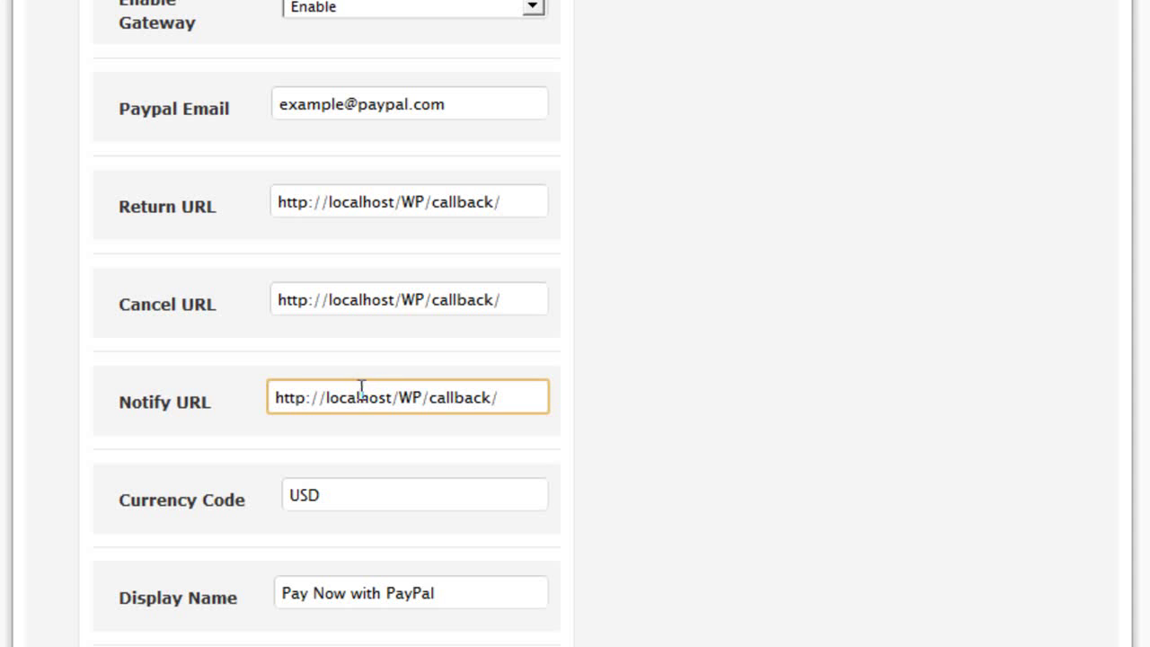
pyautogui.scroll(-2, 604, 398)
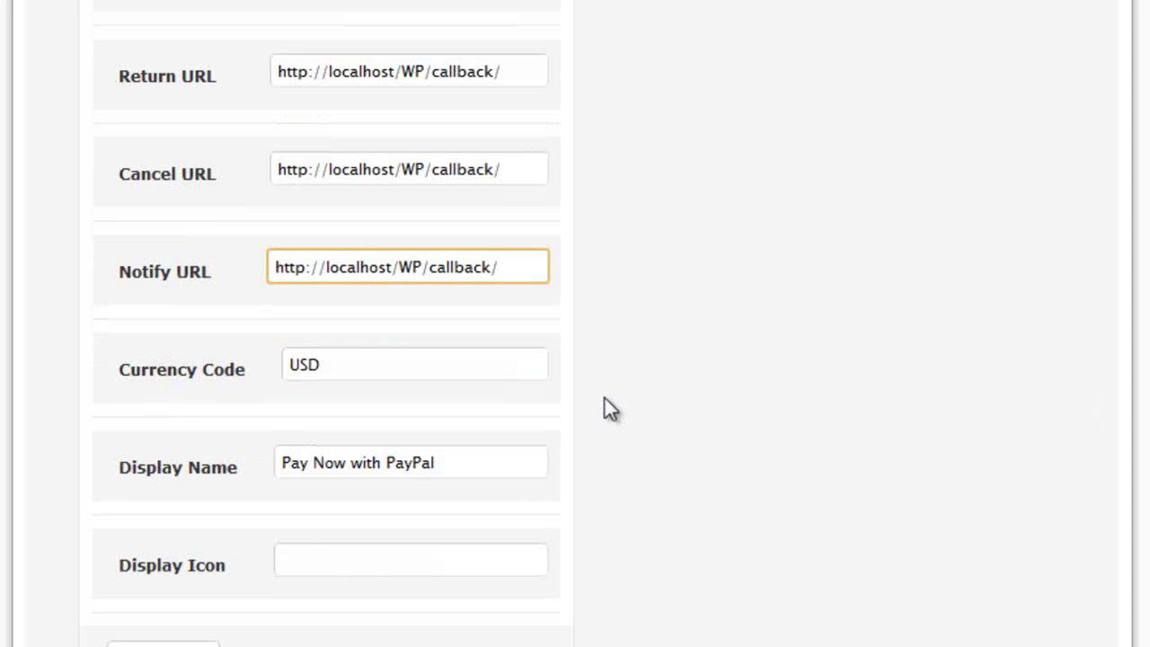
pyautogui.click(422, 371)
pyautogui.click(597, 363)
pyautogui.scroll(-2, 585, 377)
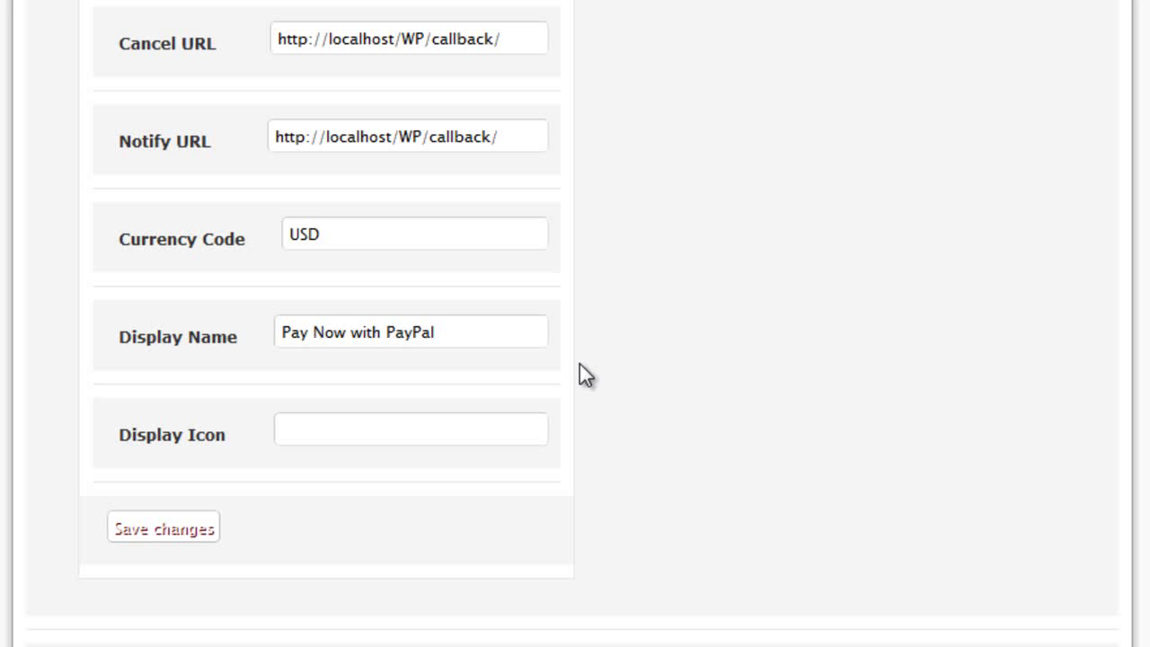
# Change the Paypal Standard currency code from USD to GBP
pyautogui.click(374, 239)
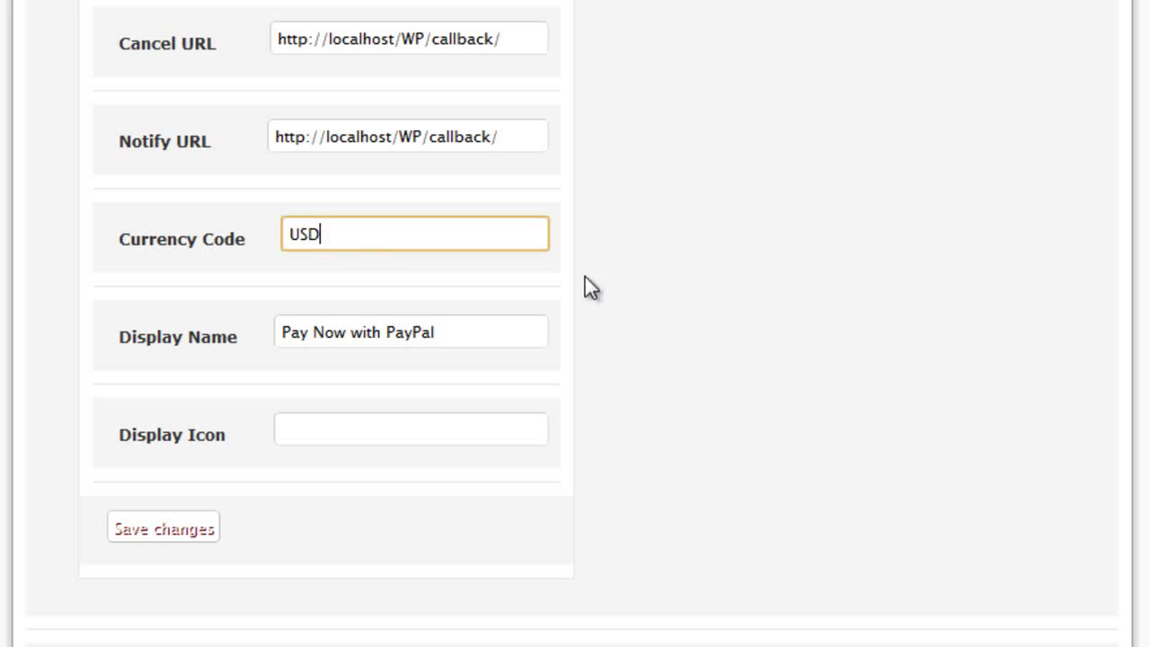
pyautogui.click(690, 312)
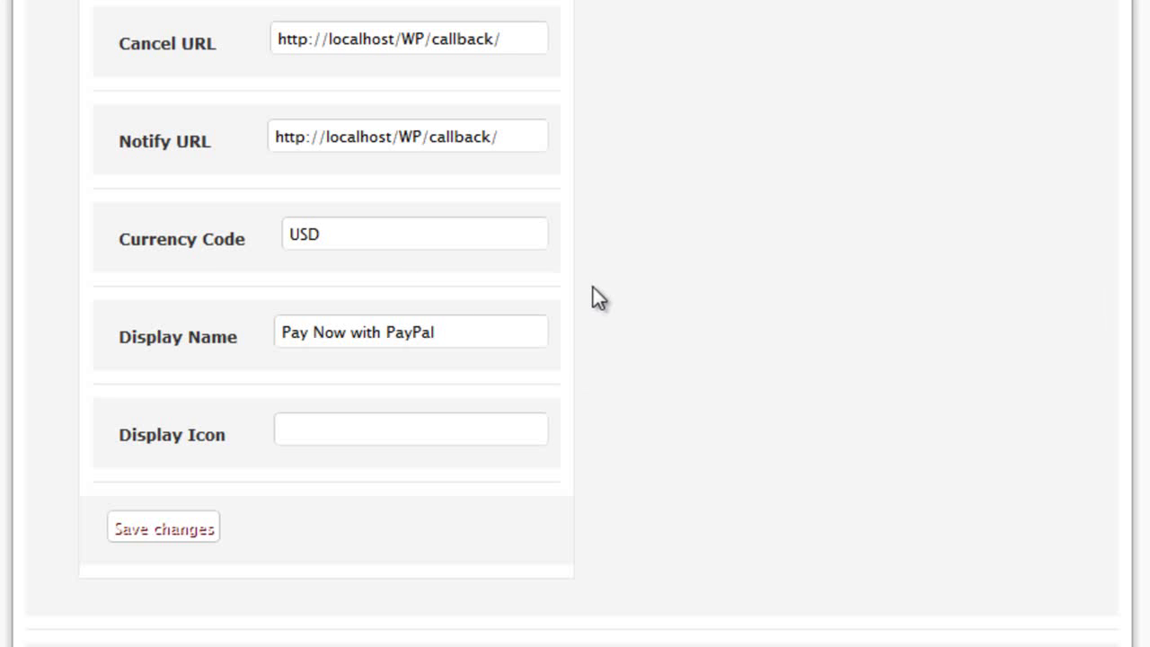
pyautogui.click(427, 242)
pyautogui.press('BackSpace')
pyautogui.press('BackSpace')
pyautogui.press('BackSpace')
pyautogui.write('GBP')
pyautogui.click(701, 287)
# Review the Display Name and Display Icon fields further down the form
pyautogui.scroll(-2, 572, 324)
pyautogui.click(368, 208)
pyautogui.click(710, 264)
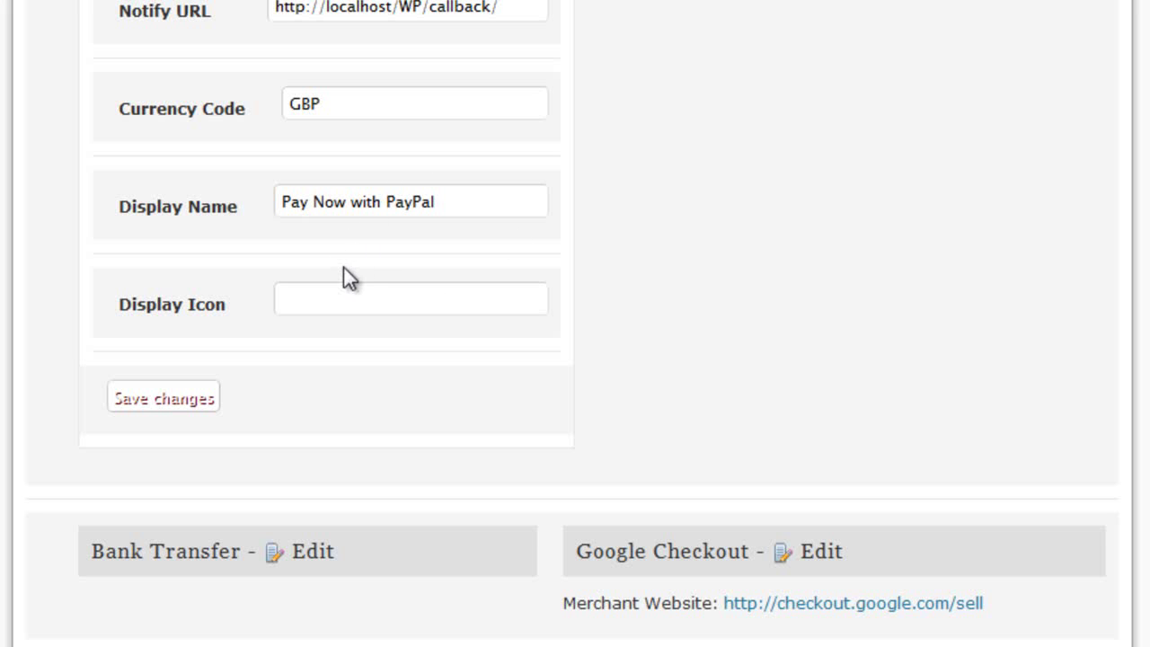
pyautogui.click(354, 298)
pyautogui.click(602, 381)
# Collapse the Paypal Standard form, then briefly open and close the Worldpay Gateway panel
pyautogui.scroll(6, 707, 259)
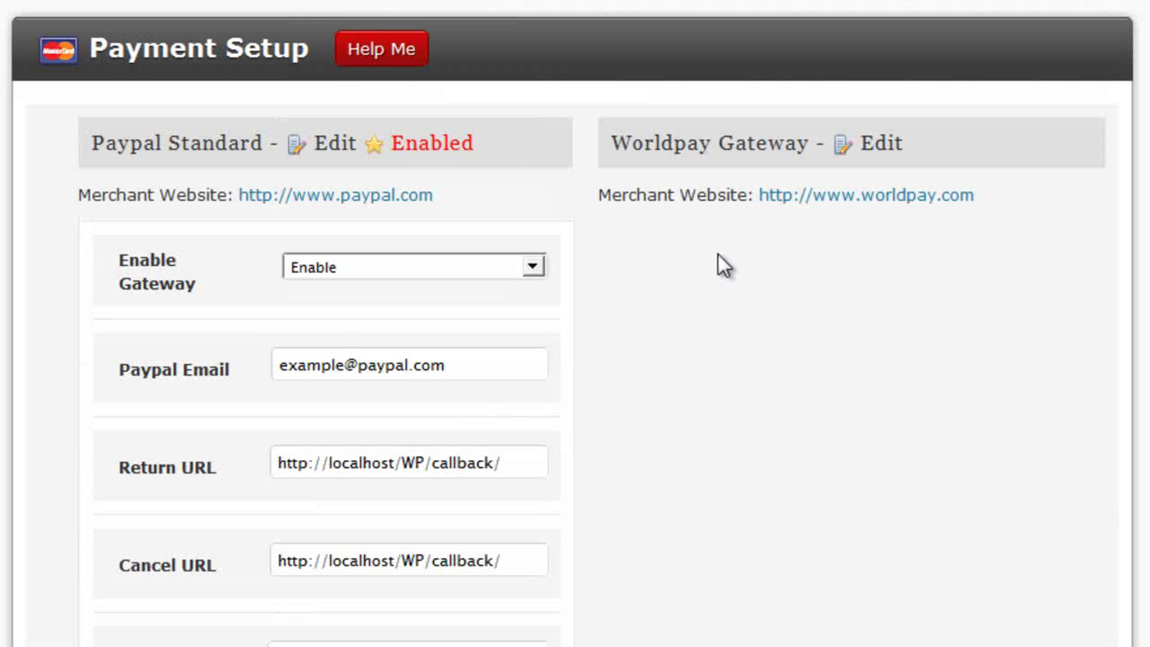
pyautogui.click(349, 143)
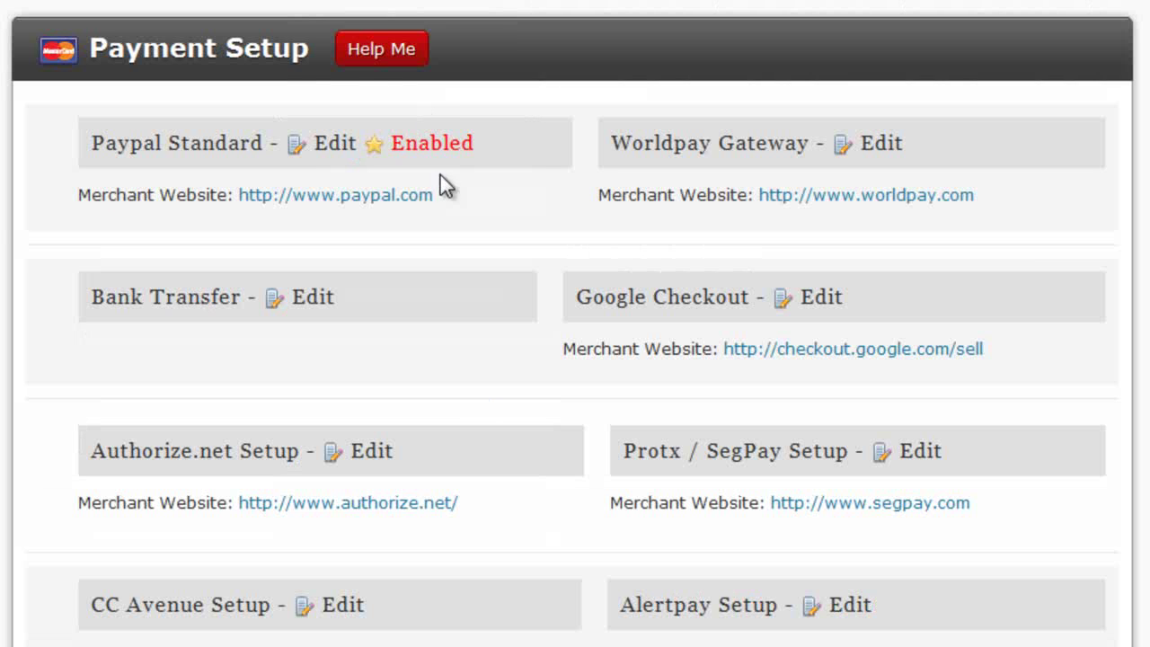
pyautogui.click(878, 149)
pyautogui.click(878, 149)
pyautogui.scroll(-2, 716, 179)
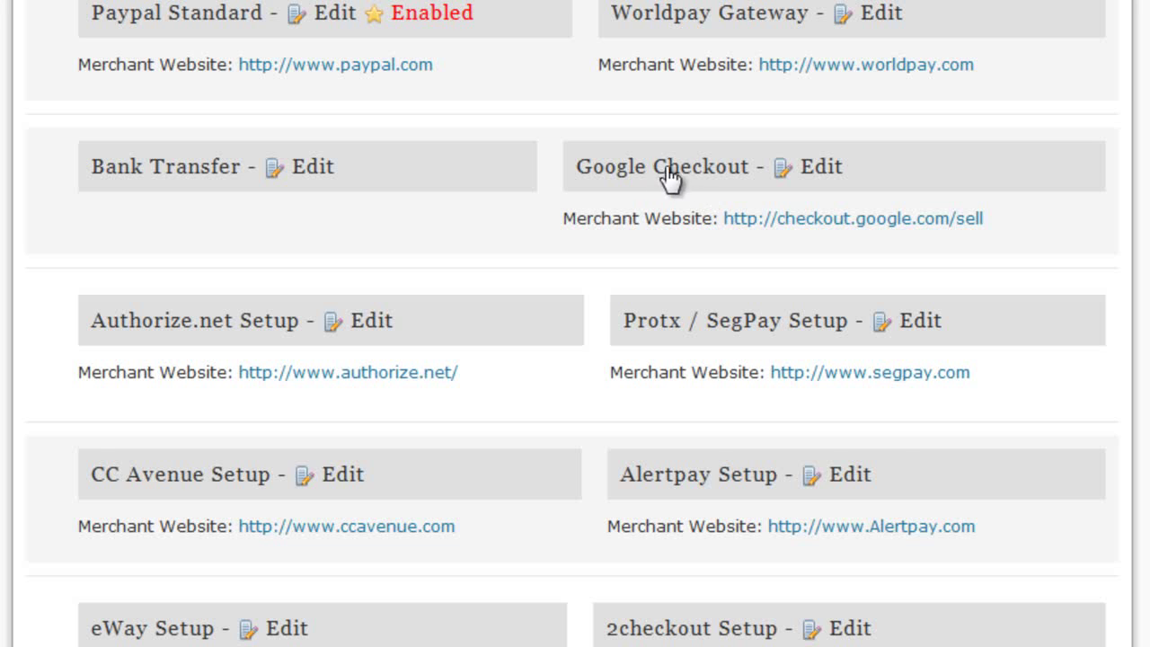
pyautogui.scroll(3, 698, 180)
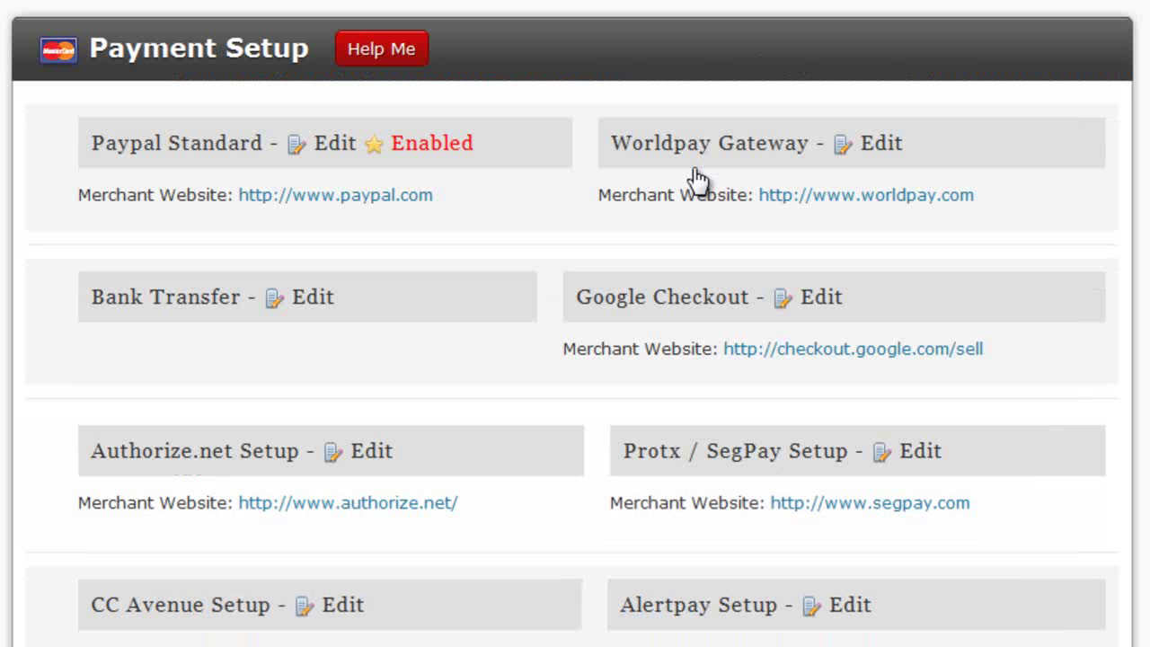